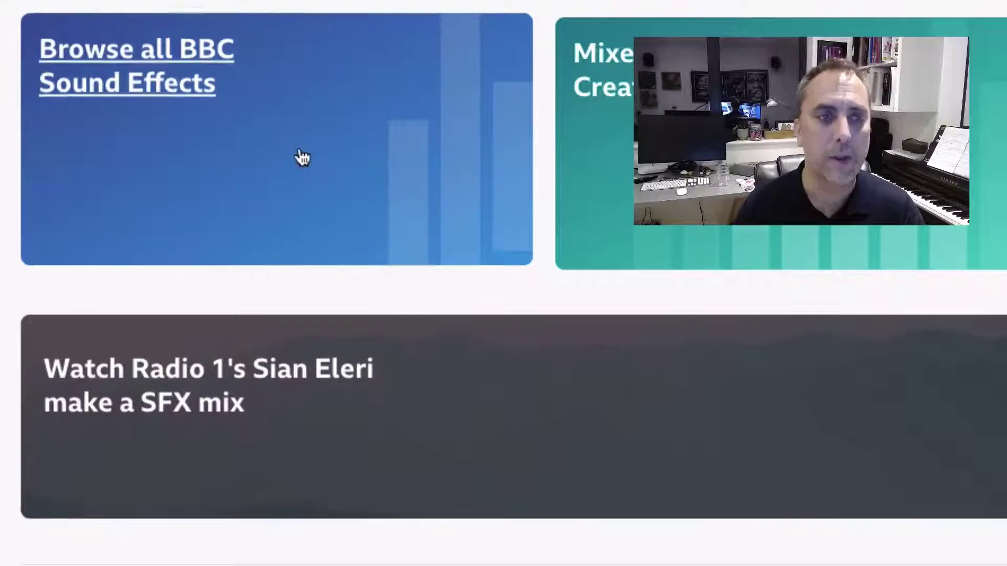
Browse all BBC Sound Effects and search the catalogue for "footsteps".
{"action": "left_click", "coordinate": [177, 47]}
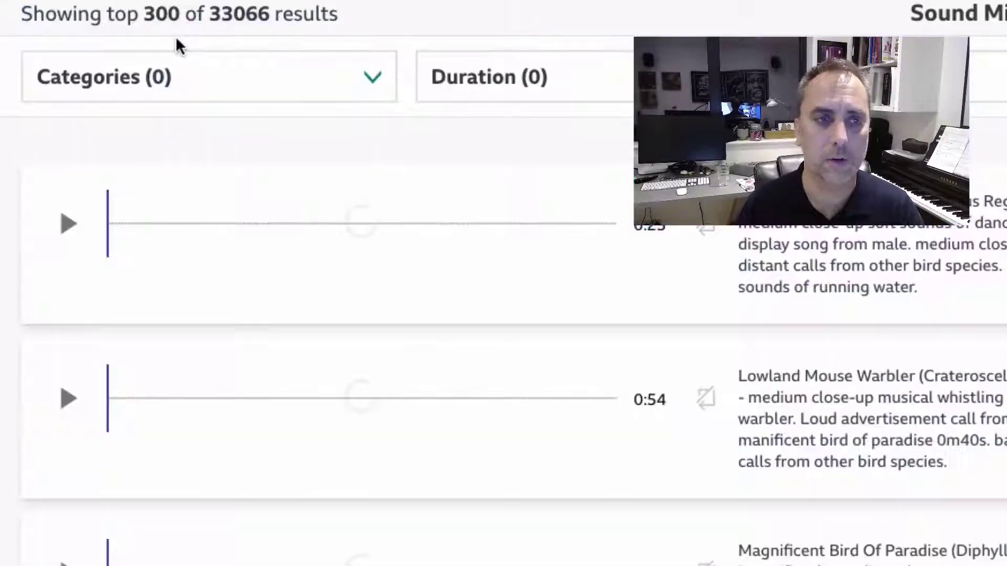
{"action": "left_click", "coordinate": [529, 64]}
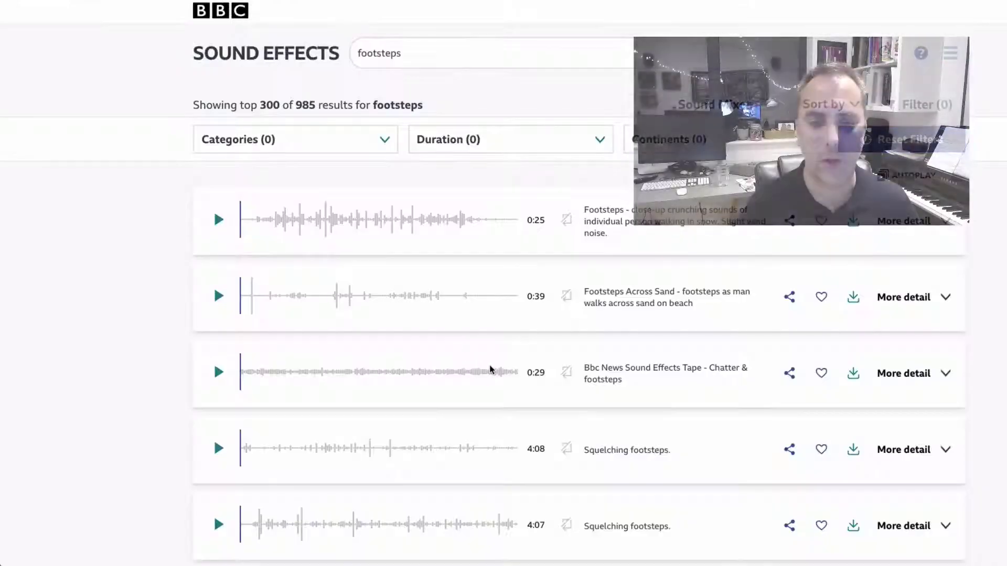
Preview the sound "Undergrowth - Footsteps walking through undergrowth" and mark it as a favourite.
{"action": "scroll", "coordinate": [490, 367], "scroll_direction": "down", "scroll_amount": 10}
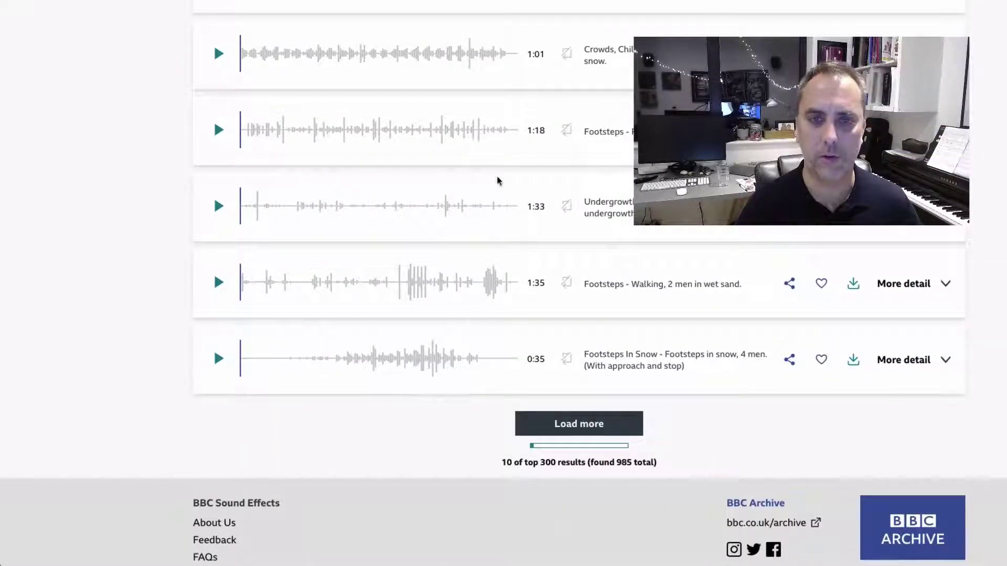
{"action": "left_click", "coordinate": [219, 206]}
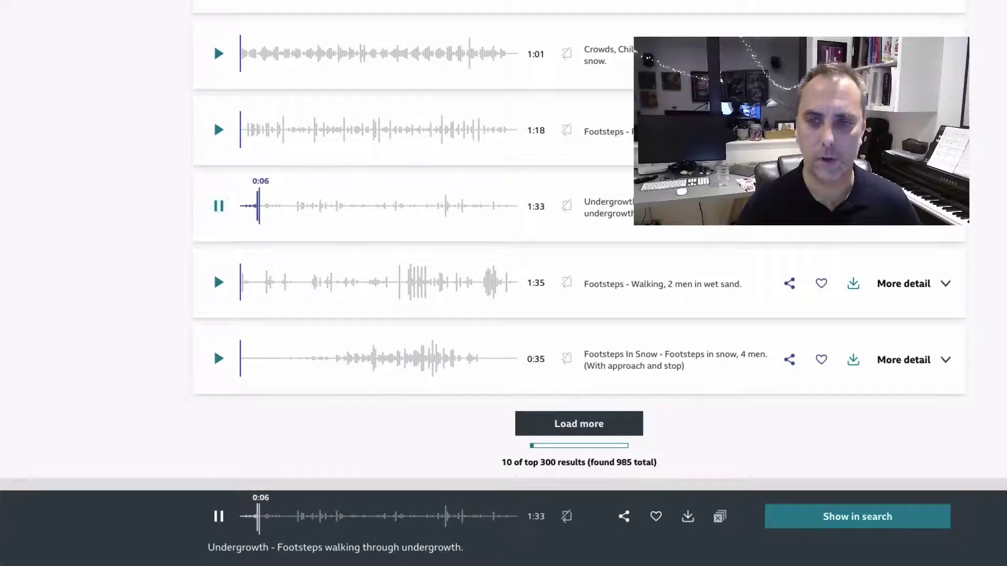
{"action": "left_click", "coordinate": [821, 210]}
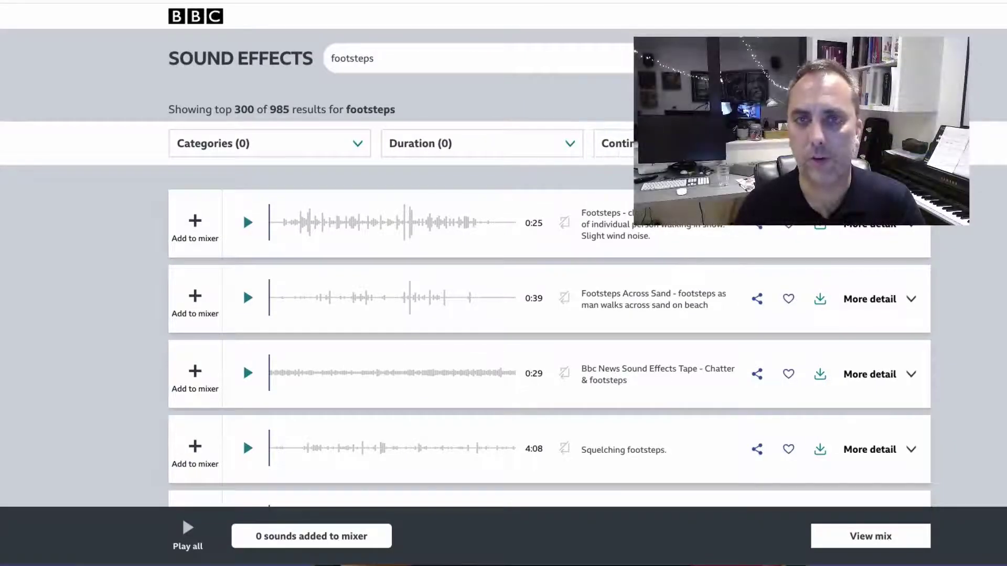
Add the sound "Undergrowth - Footsteps walking through undergrowth" to the mixer.
{"action": "scroll", "coordinate": [297, 479], "scroll_direction": "down", "scroll_amount": 6}
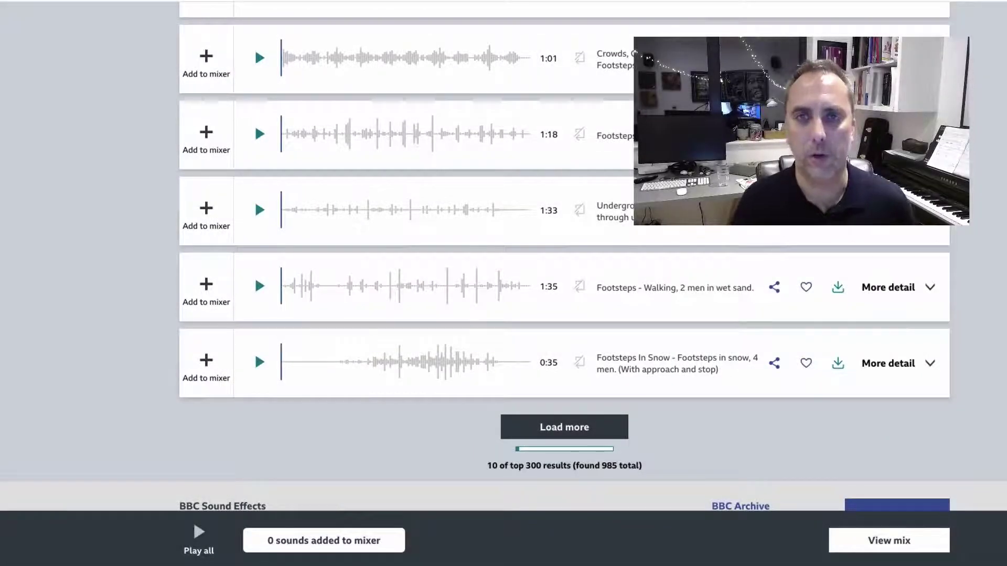
{"action": "left_click", "coordinate": [838, 216]}
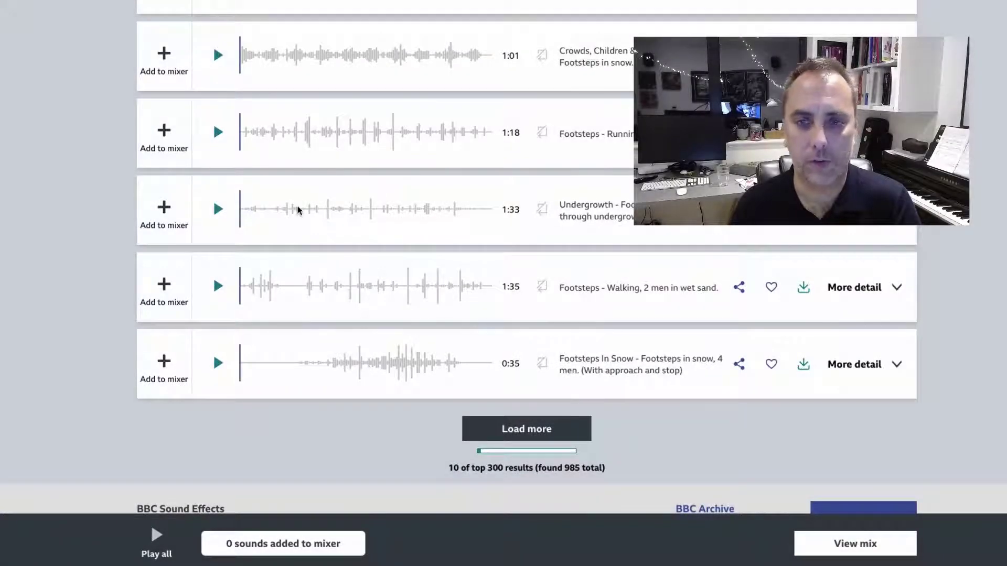
{"action": "scroll", "coordinate": [439, 225], "scroll_direction": "down", "scroll_amount": 2}
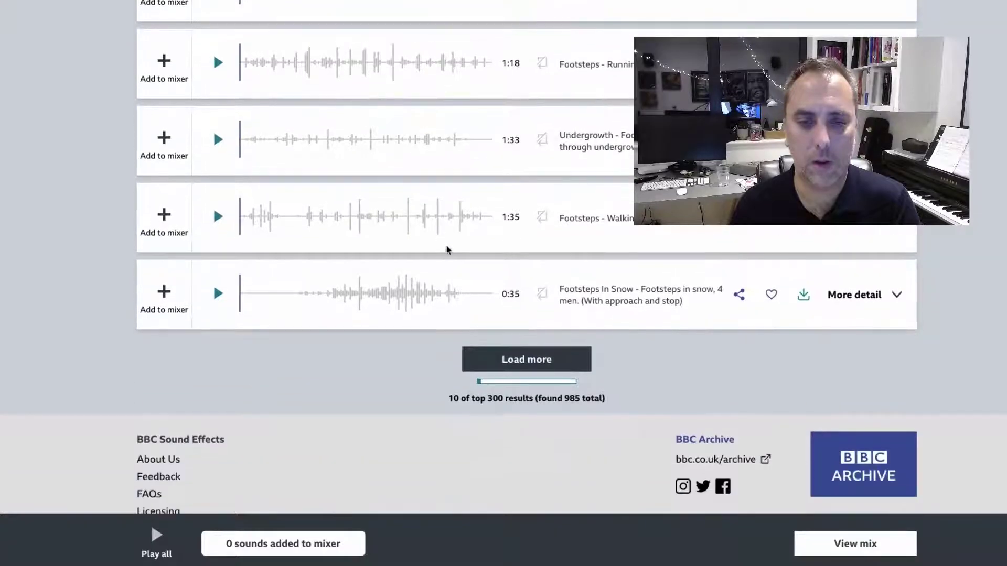
{"action": "scroll", "coordinate": [539, 438], "scroll_direction": "up", "scroll_amount": 15}
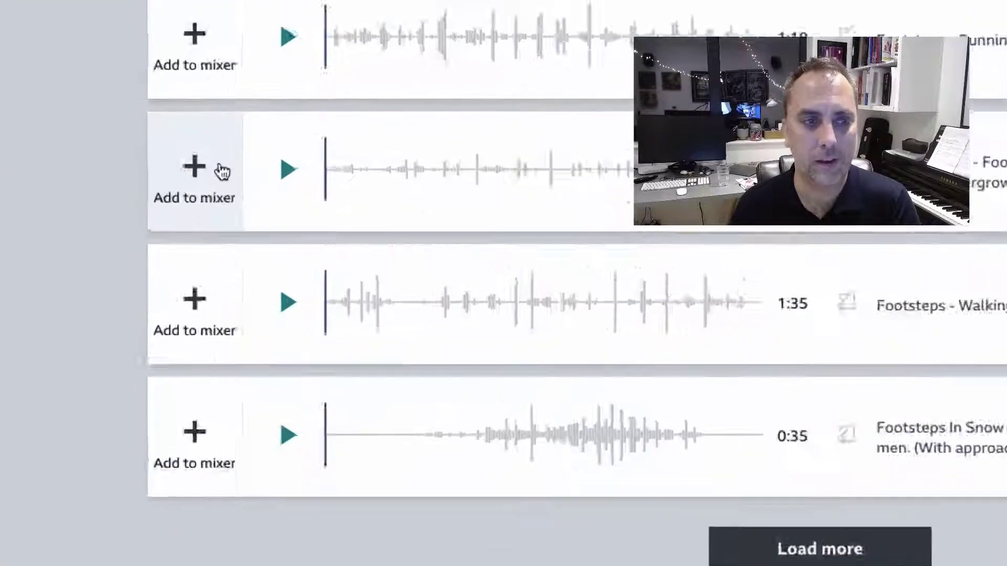
{"action": "left_click", "coordinate": [164, 139]}
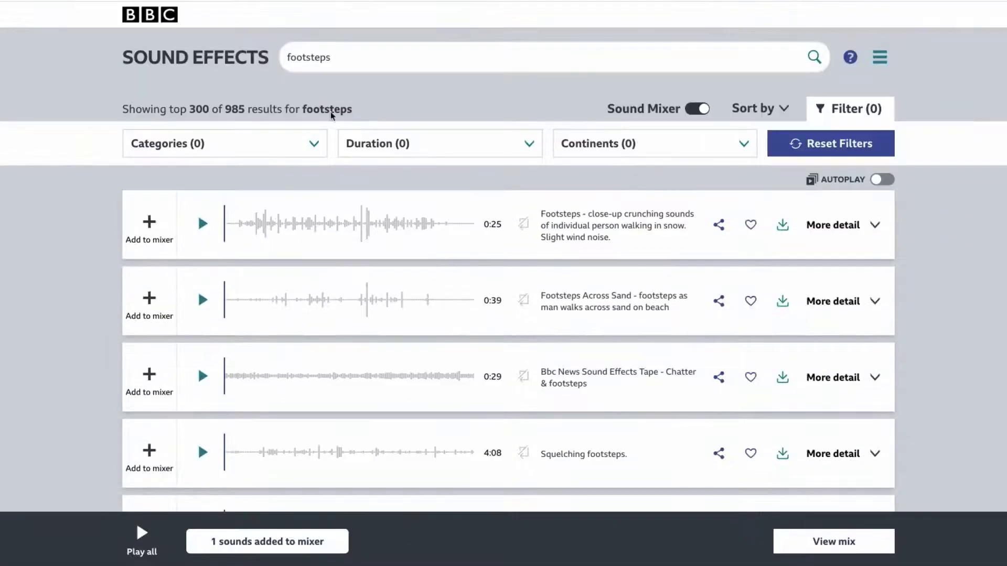
Replace the "footsteps" search with a search for "weather".
{"action": "left_click_drag", "start_coordinate": [364, 58], "coordinate": [199, 53]}
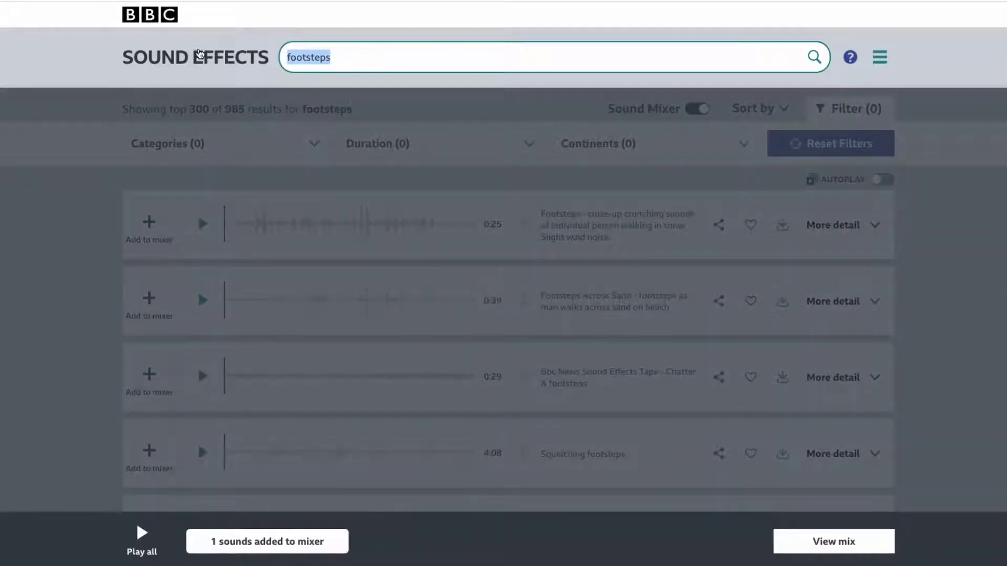
{"action": "type", "text": "weather"}
{"action": "key", "text": "Return"}
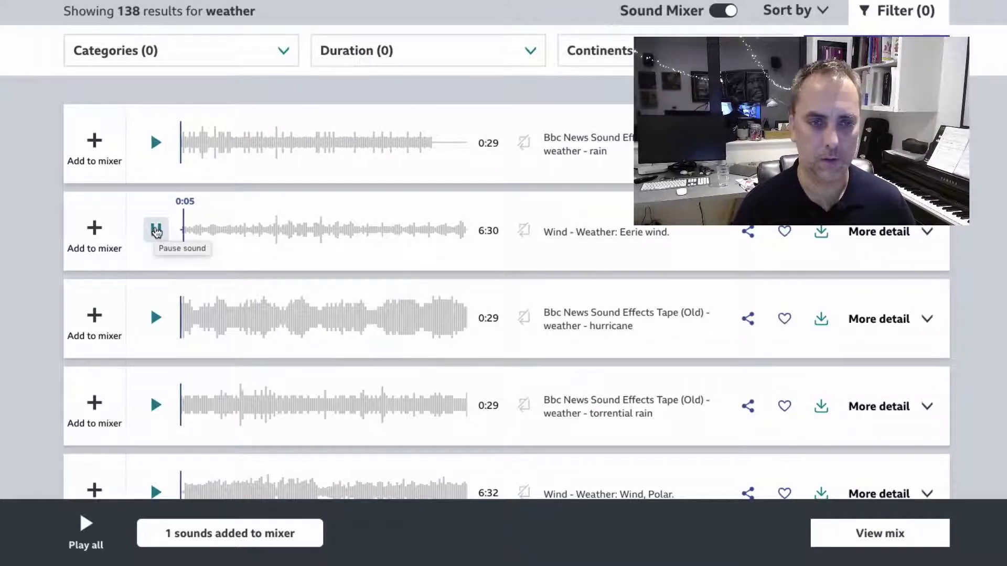
Stop the preview of "Wind - Weather: Eerie wind", mark it as a favourite and add it to the mixer.
{"action": "left_click", "coordinate": [157, 230]}
{"action": "left_click", "coordinate": [785, 232]}
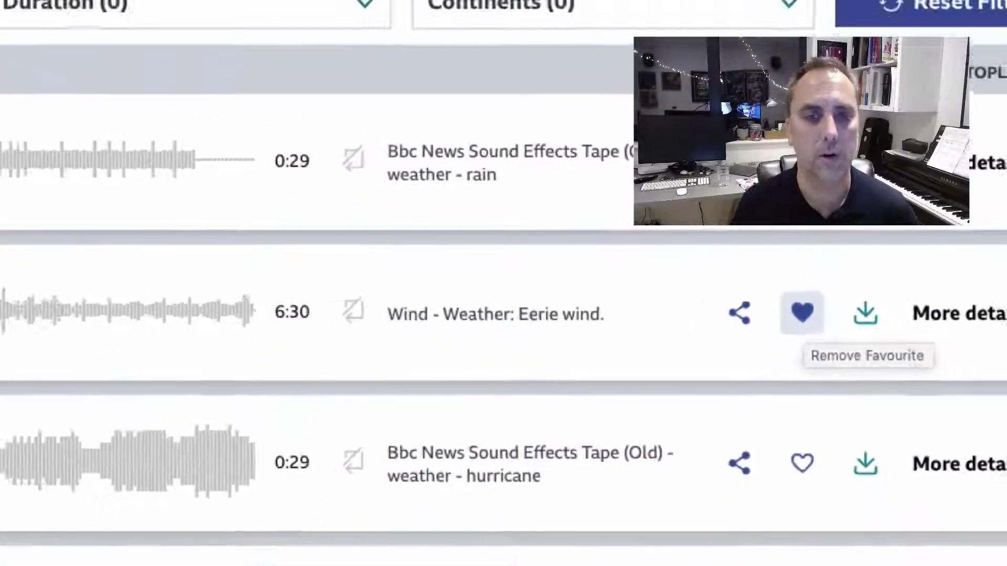
{"action": "left_click", "coordinate": [199, 273]}
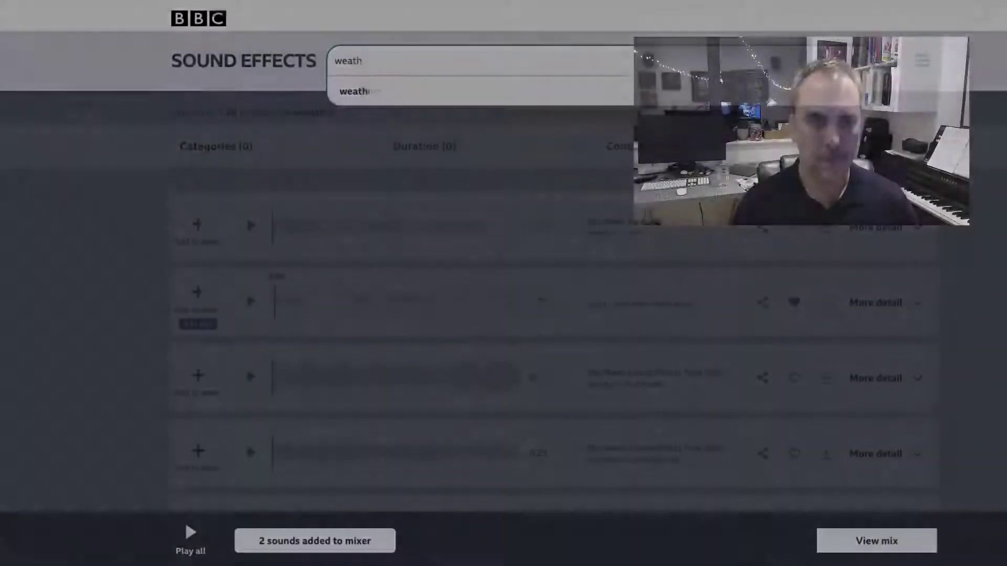
Replace the "weather" search with a search for "scream".
{"action": "key", "text": "BackSpace"}
{"action": "key", "text": "BackSpace"}
{"action": "key", "text": "BackSpace"}
{"action": "key", "text": "BackSpace"}
{"action": "key", "text": "BackSpace"}
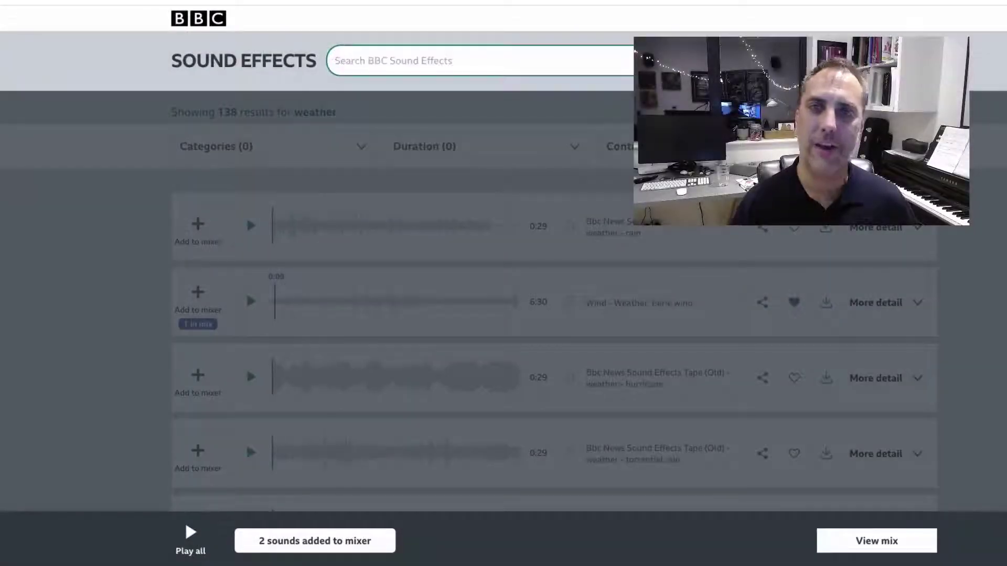
{"action": "type", "text": "scream"}
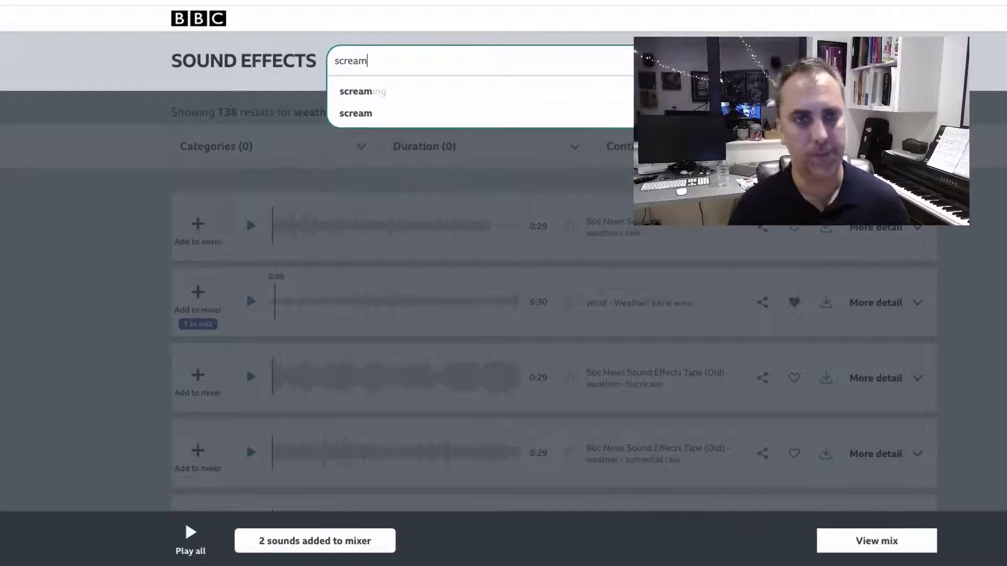
{"action": "key", "text": "Return"}
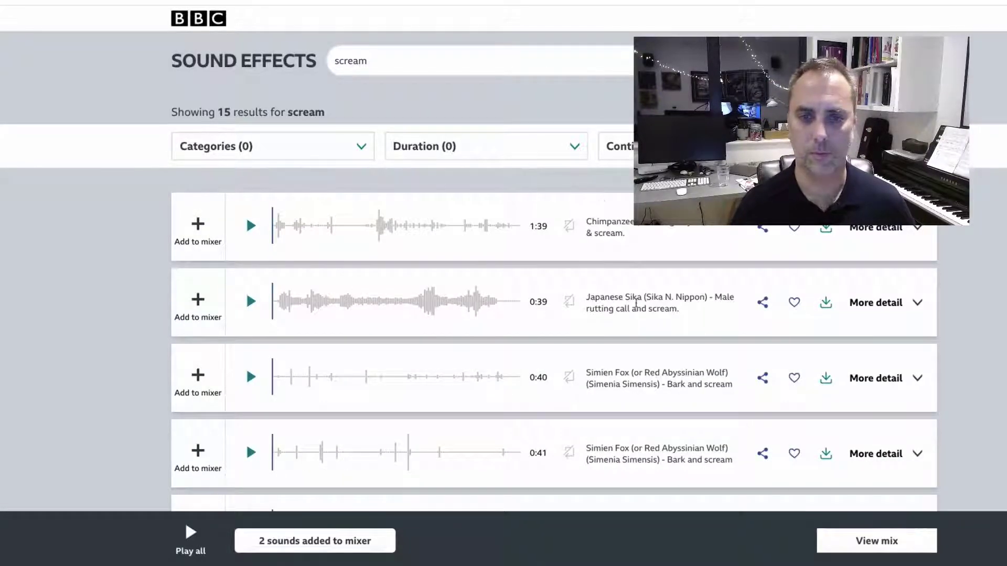
Search for "screaming" and add "1 Woman Screaming & Crying - Woman, uncontrolled sobbing" to the mixer.
{"action": "left_click", "coordinate": [426, 65]}
{"action": "type", "text": "ing"}
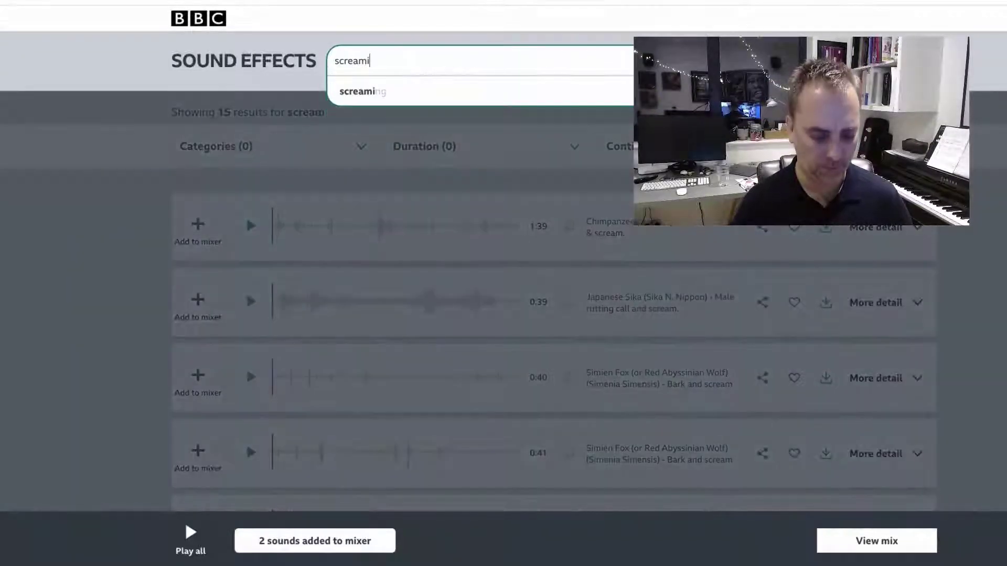
{"action": "key", "text": "Return"}
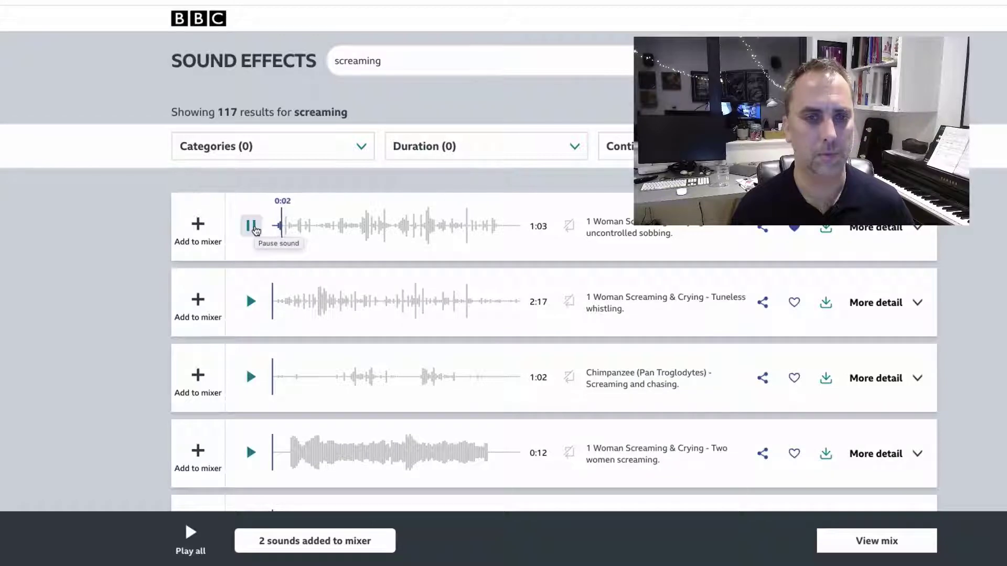
{"action": "left_click", "coordinate": [251, 226]}
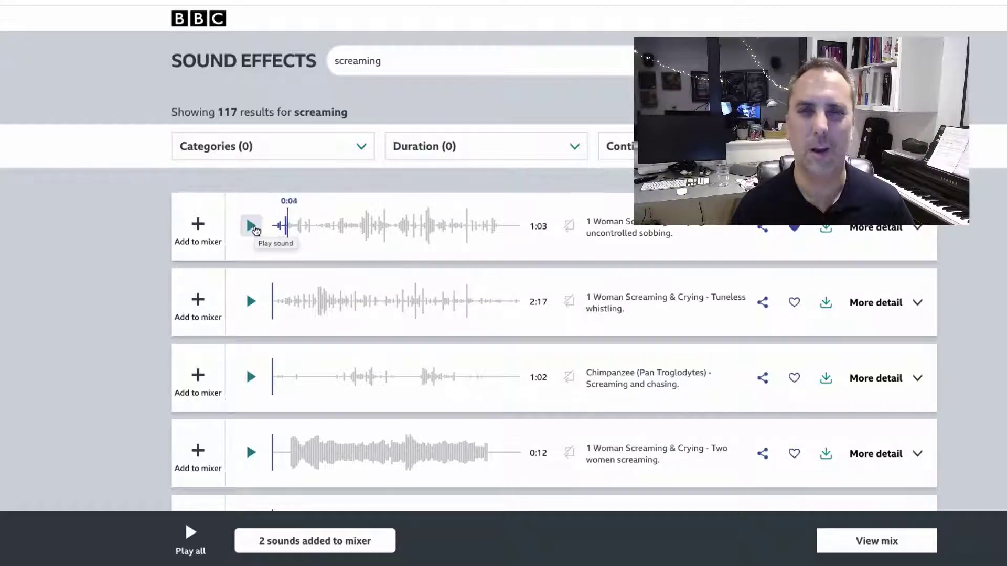
{"action": "left_click", "coordinate": [212, 226]}
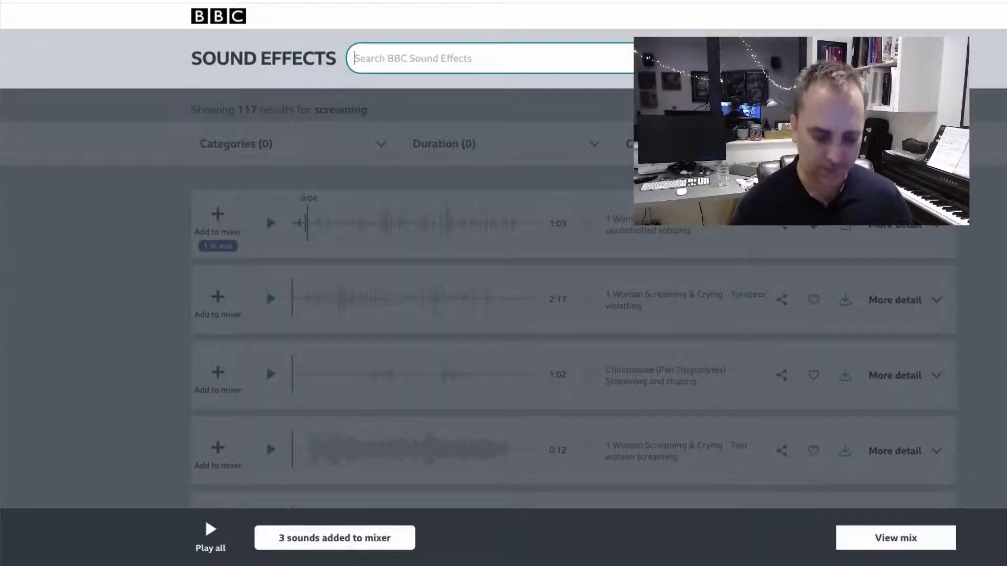
Search for "keys" and preview the 50-second prison jangling sound.
{"action": "type", "text": "keys"}
{"action": "key", "text": "Return"}
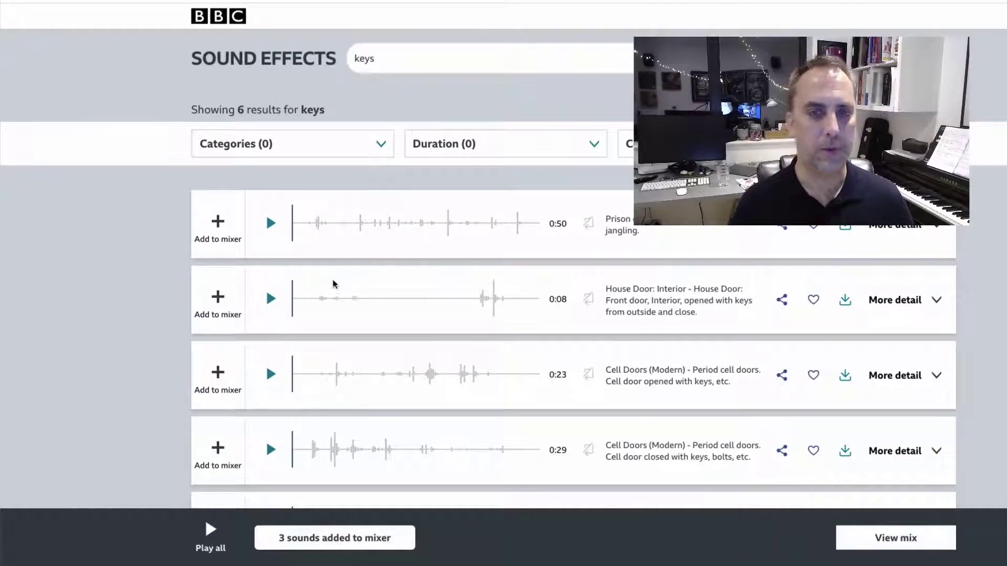
{"action": "left_click", "coordinate": [270, 224]}
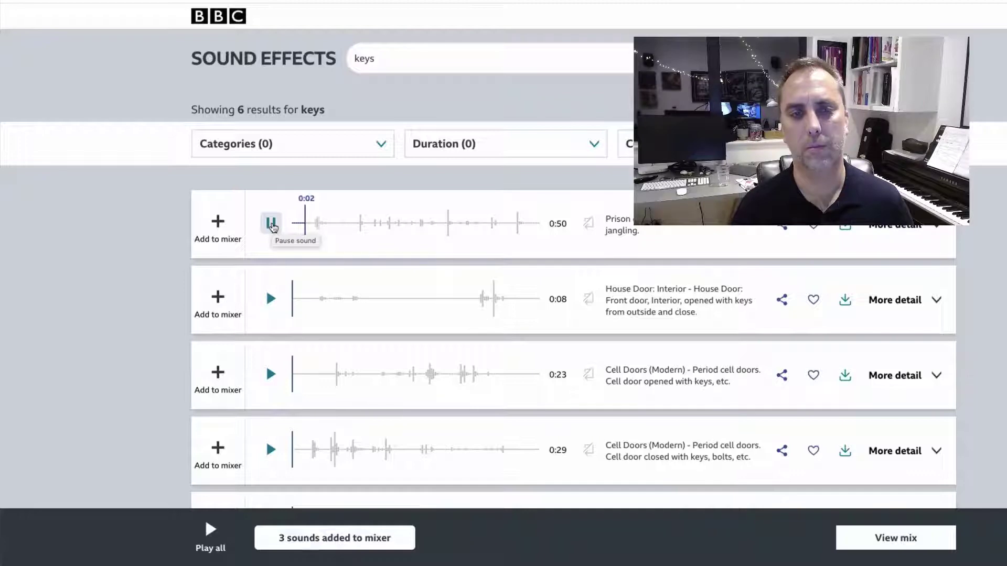
{"action": "left_click", "coordinate": [271, 224]}
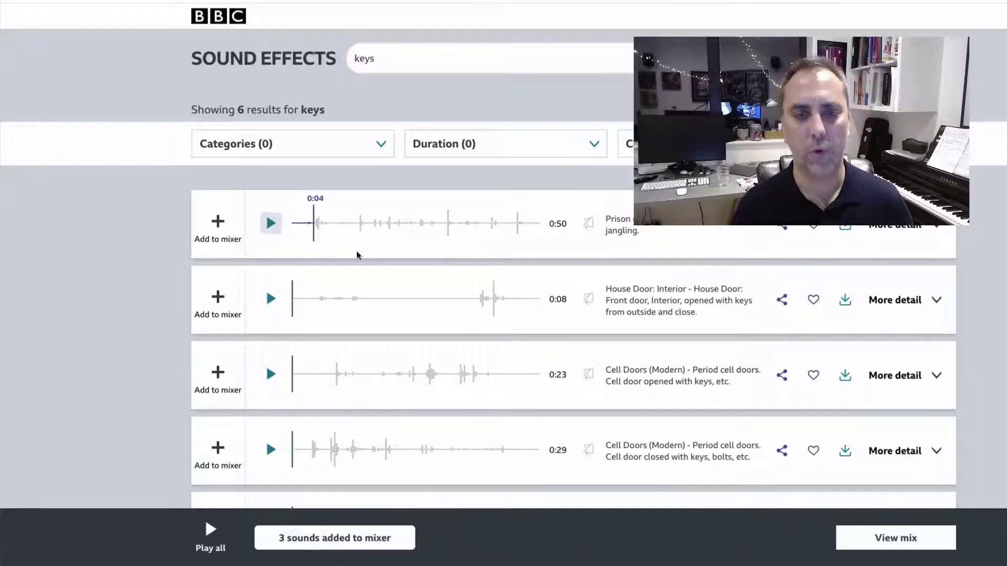
{"action": "left_click", "coordinate": [442, 55]}
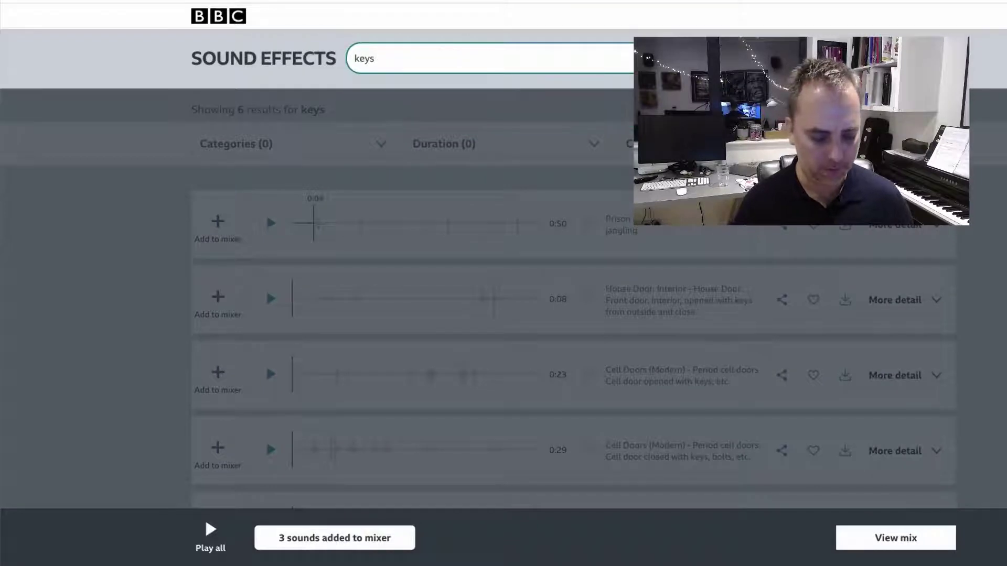
{"action": "left_click", "coordinate": [434, 37]}
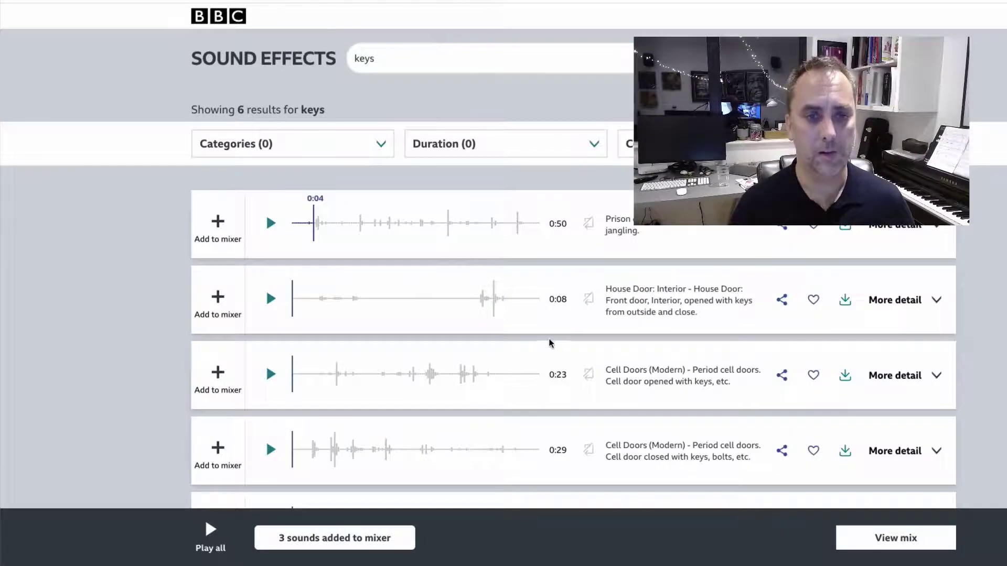
Preview the sound "Cell Doors (Modern) - Period cell doors. Cell door closed with keys, bolts, etc." and add it to the mixer.
{"action": "scroll", "coordinate": [550, 342], "scroll_direction": "down", "scroll_amount": 5}
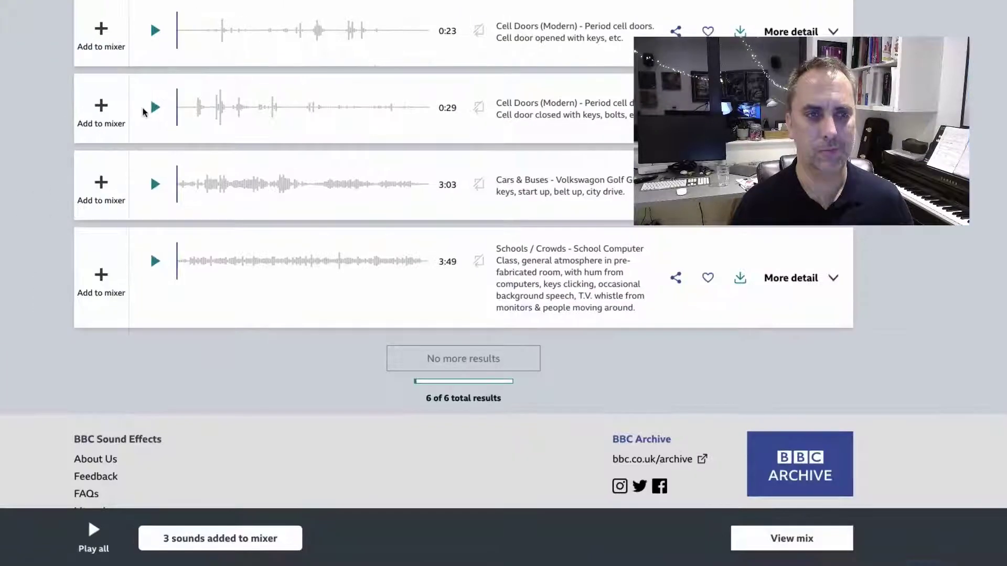
{"action": "left_click", "coordinate": [153, 107]}
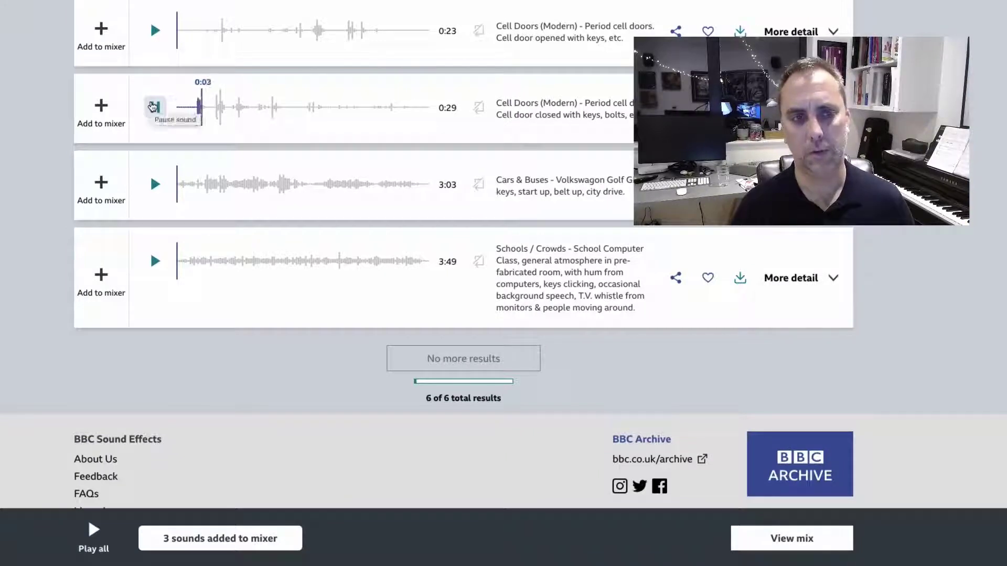
{"action": "left_click", "coordinate": [153, 107]}
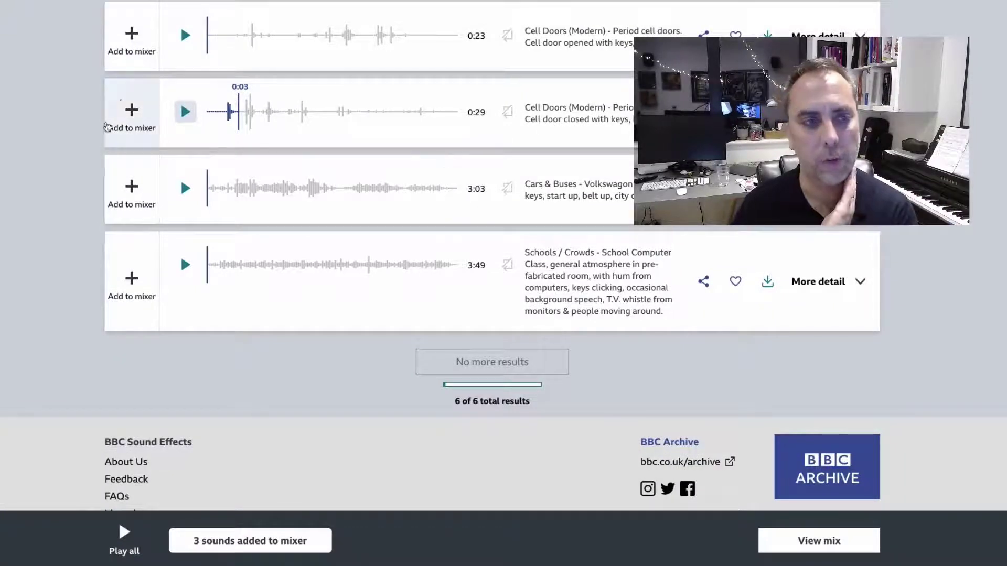
{"action": "left_click", "coordinate": [132, 112]}
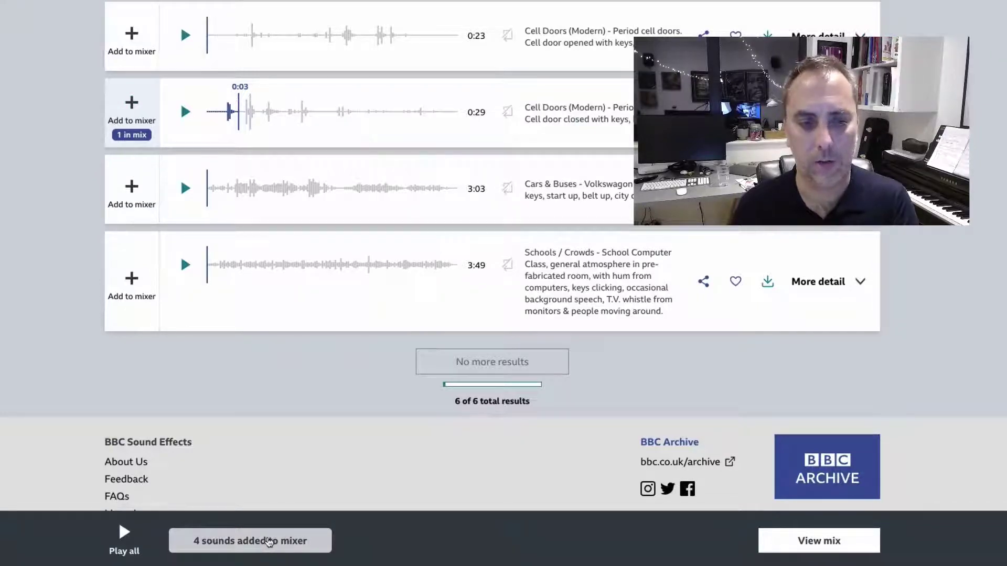
Open the list of sounds in the mixer and briefly play the Undergrowth footsteps track.
{"action": "left_click", "coordinate": [265, 541]}
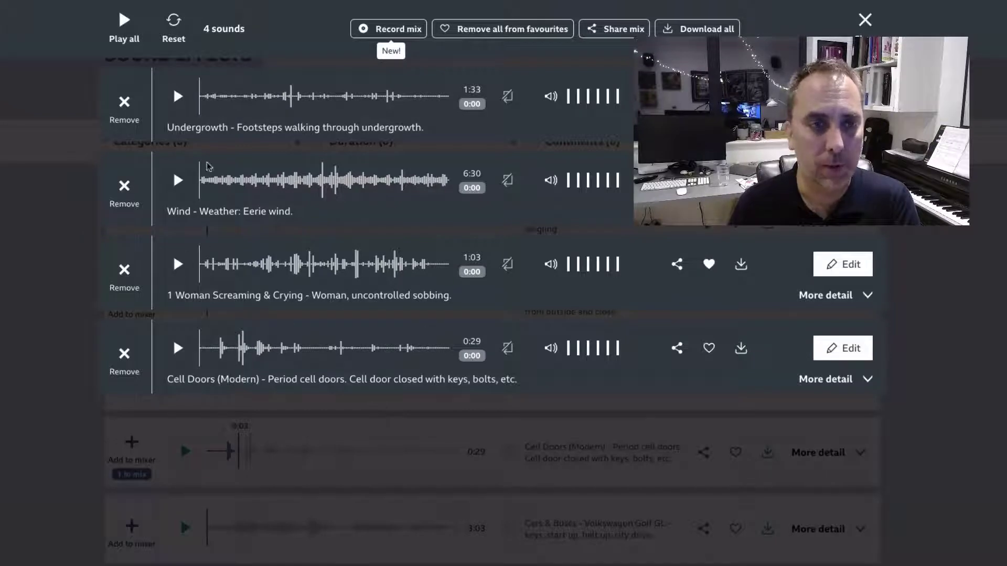
{"action": "left_click", "coordinate": [179, 97]}
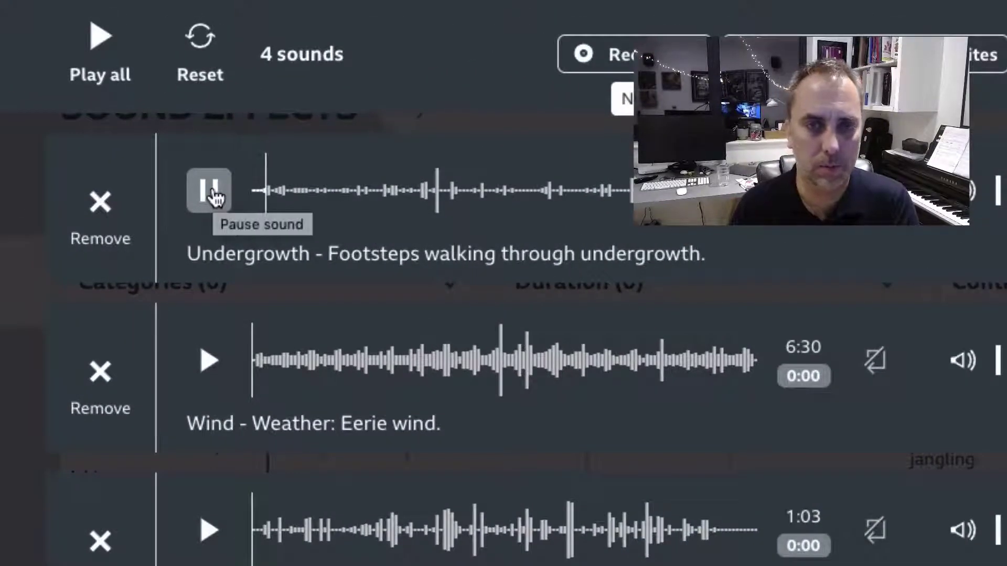
{"action": "left_click", "coordinate": [212, 194]}
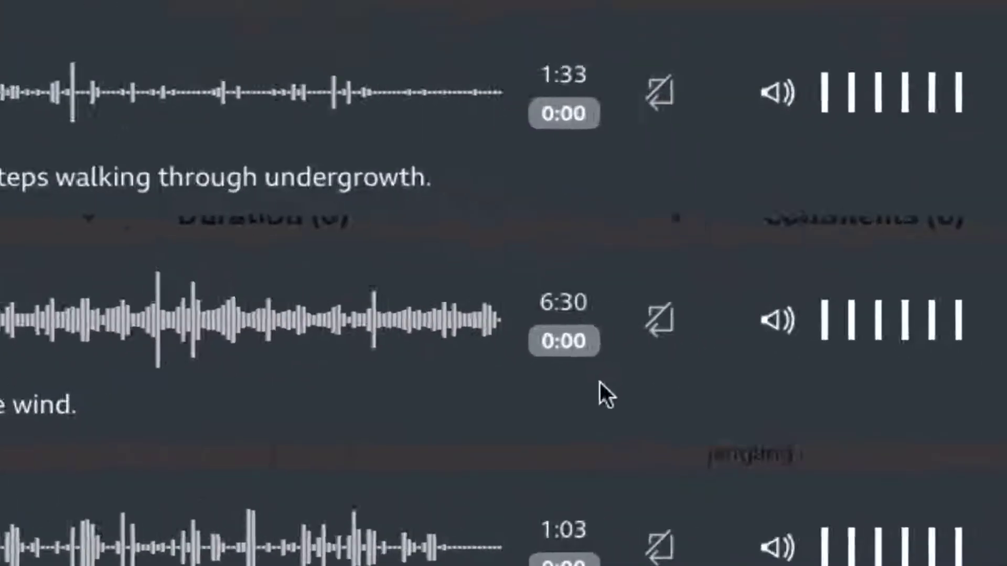
Lower the volume of the "Wind - Weather: Eerie wind" track to three of six bars.
{"action": "left_click_drag", "start_coordinate": [942, 323], "coordinate": [911, 323]}
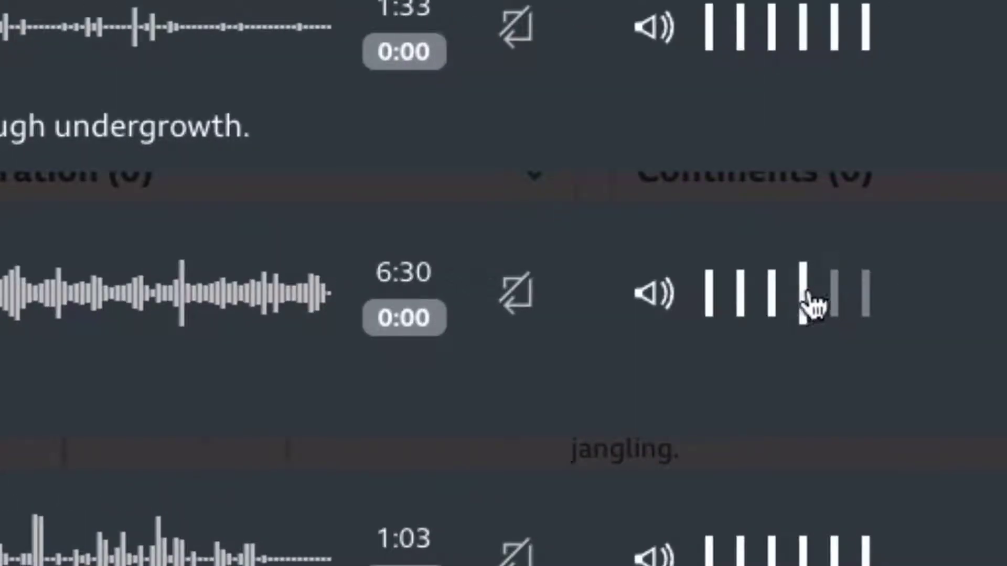
{"action": "left_click", "coordinate": [772, 296]}
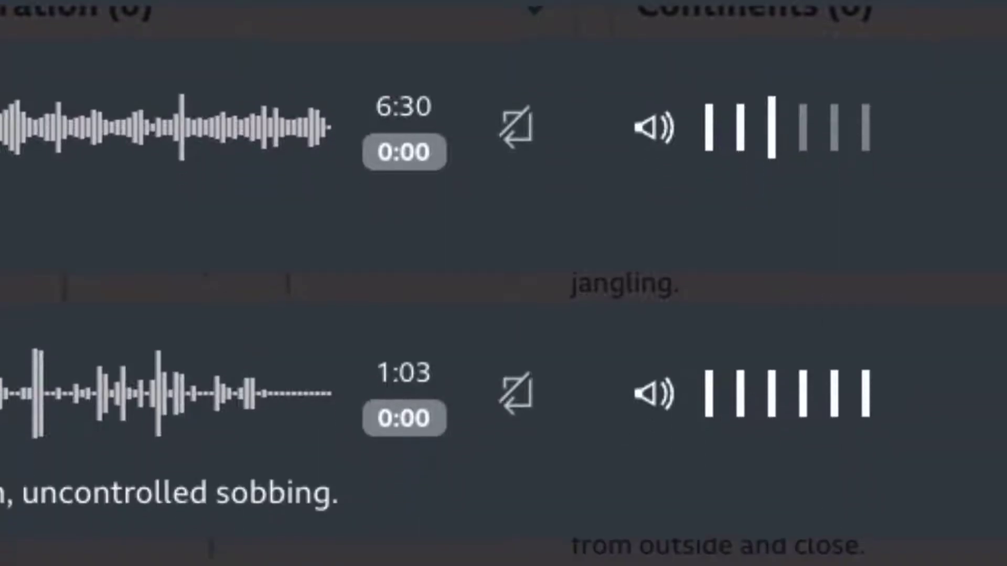
Lower the woman sobbing track to three volume bars and the Cell Doors track to four, and audition the whole mix.
{"action": "left_click", "coordinate": [804, 394]}
{"action": "left_click", "coordinate": [772, 392]}
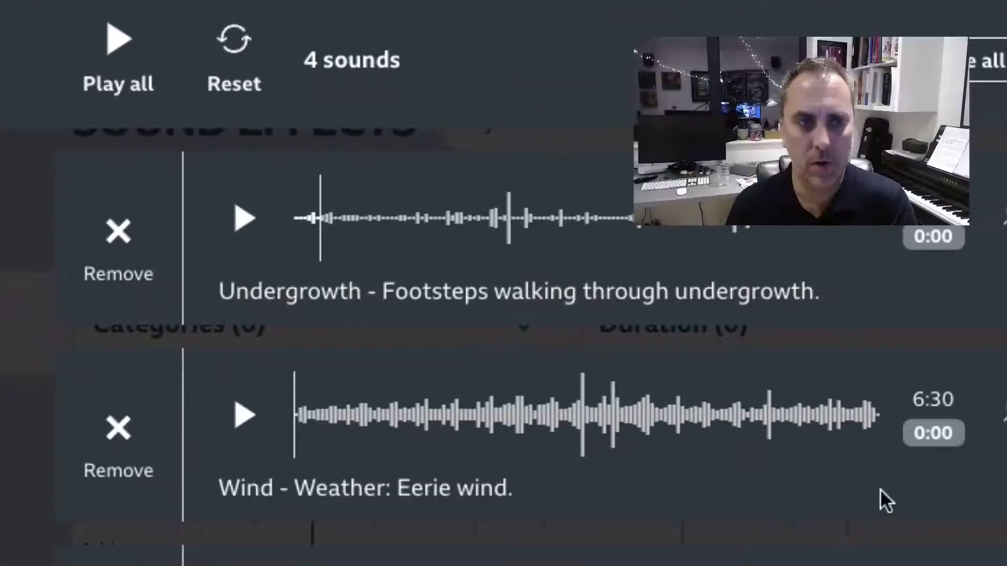
{"action": "left_click", "coordinate": [116, 45]}
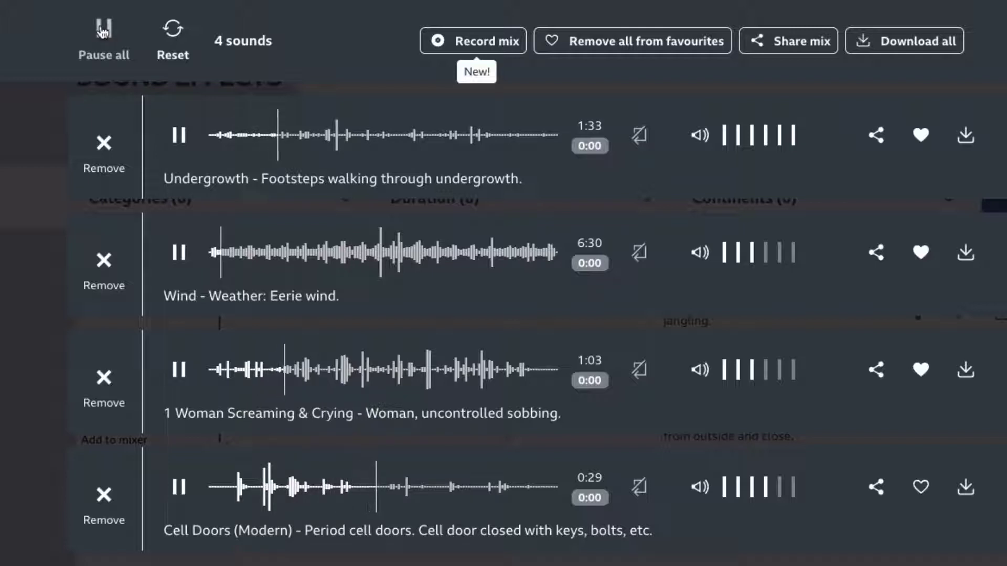
{"action": "left_click", "coordinate": [103, 31]}
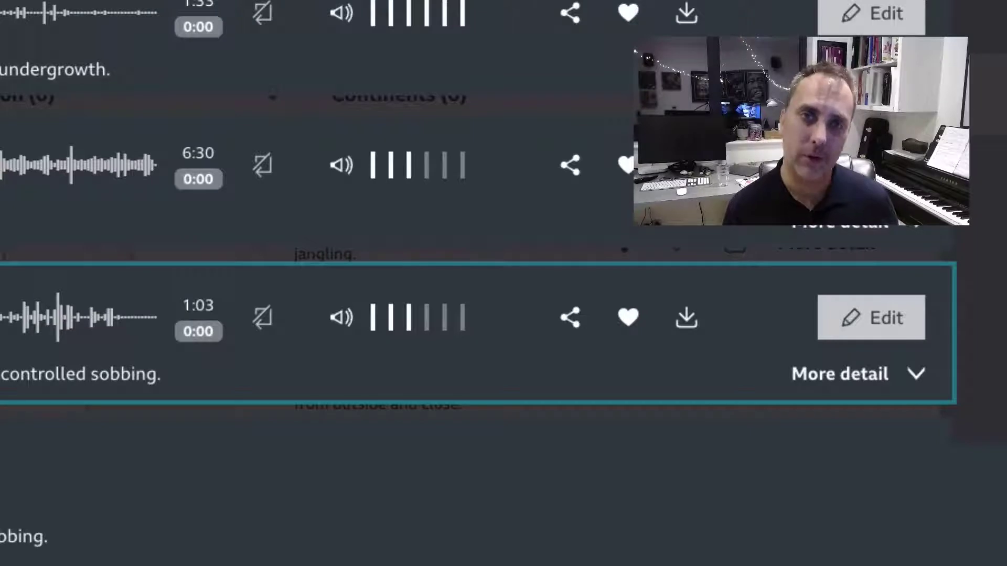
Edit the woman sobbing track to delay its start by 5 seconds.
{"action": "left_click", "coordinate": [871, 317]}
{"action": "left_click", "coordinate": [517, 341]}
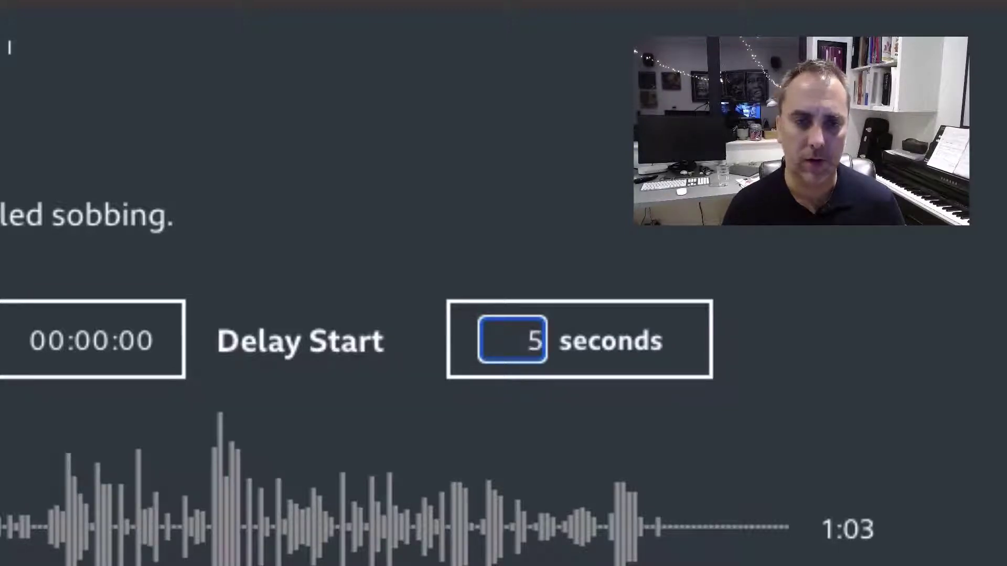
{"action": "key", "text": "Return"}
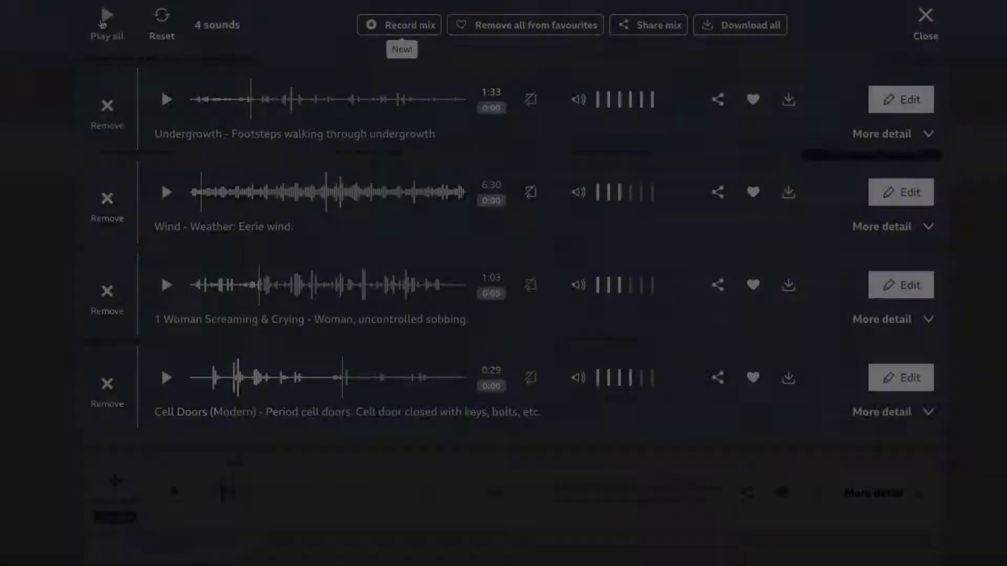
Play the whole mix, raise the Eerie wind track's volume to all six bars, and pause playback.
{"action": "left_click", "coordinate": [103, 20]}
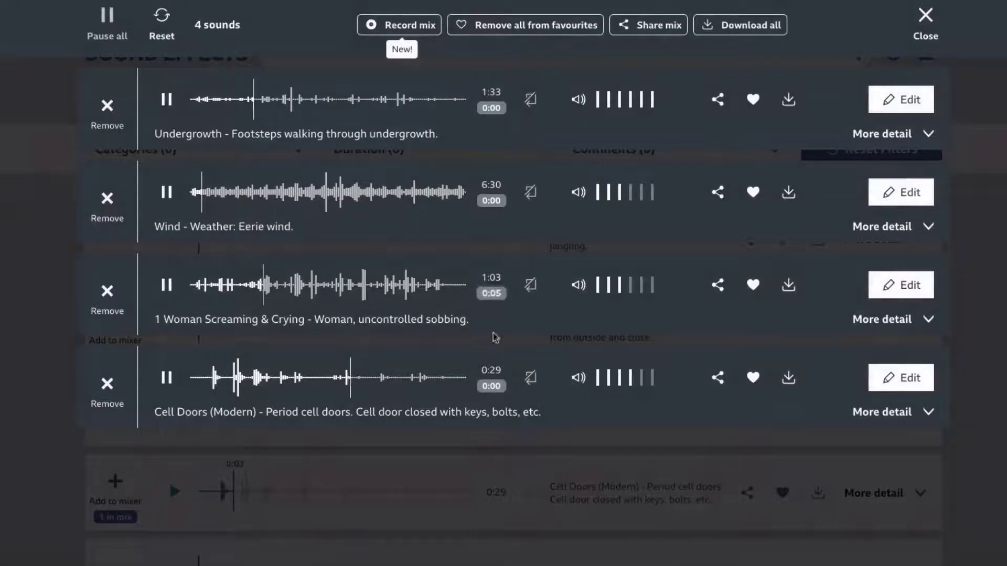
{"action": "left_click", "coordinate": [648, 198]}
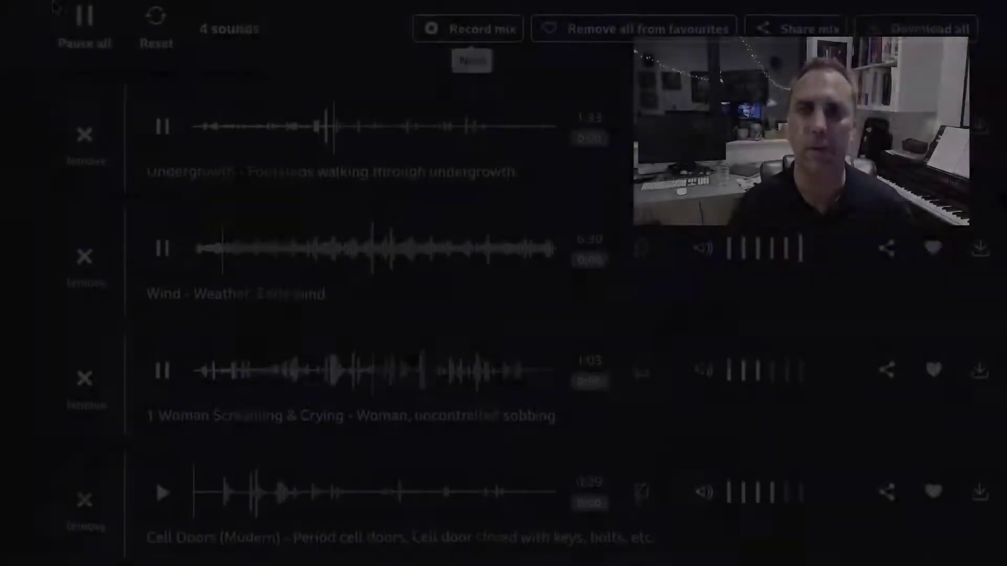
{"action": "left_click", "coordinate": [107, 23]}
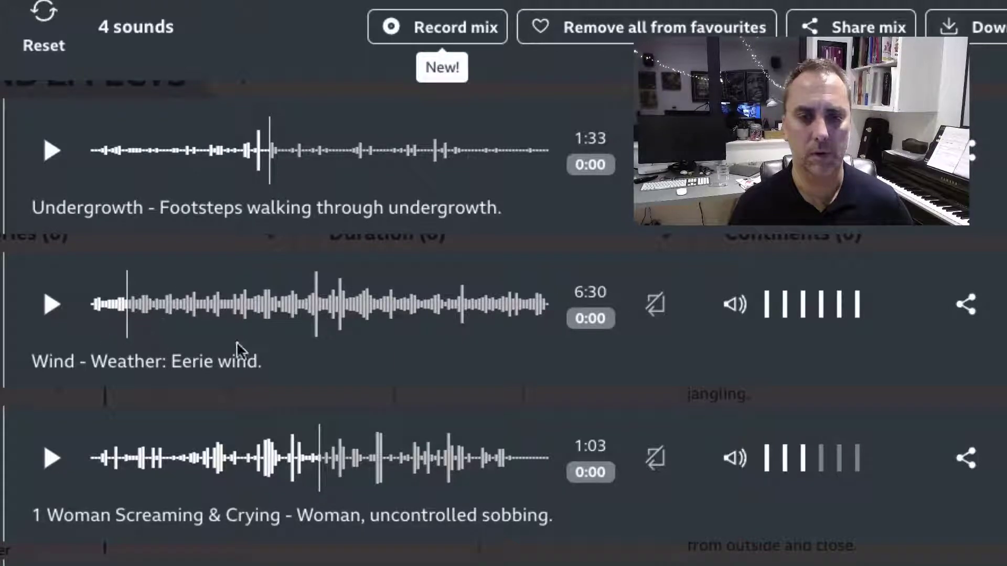
Loop the Undergrowth, woman sobbing and Cell Doors tracks, and lower the sobbing and Cell Doors volumes to two bars each during playback.
{"action": "left_click", "coordinate": [653, 315]}
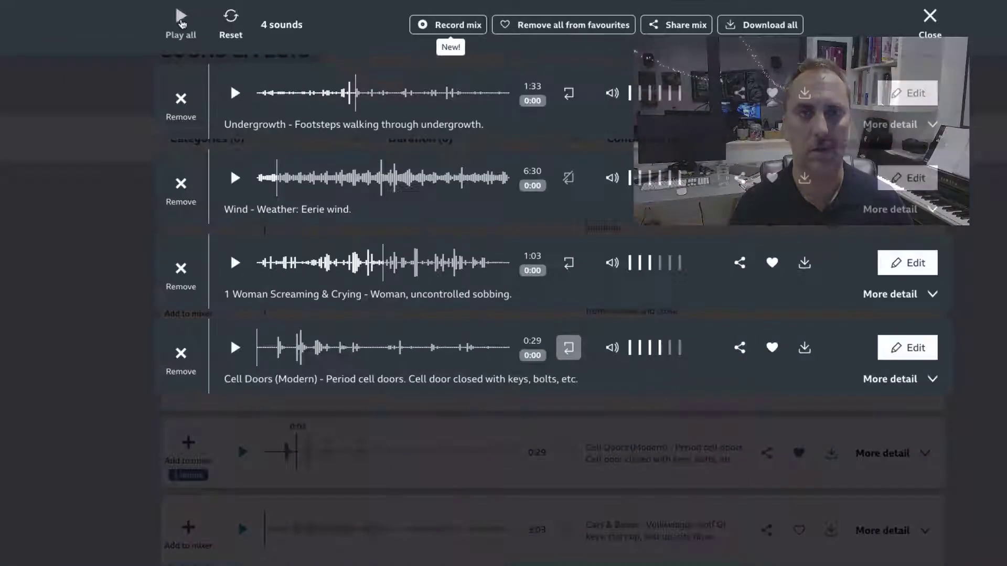
{"action": "left_click", "coordinate": [181, 22]}
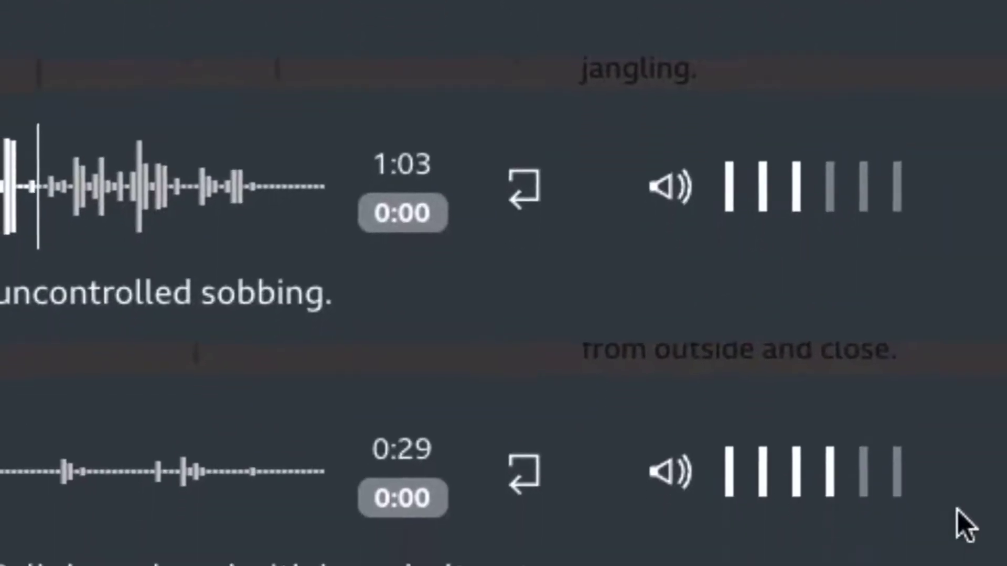
{"action": "left_click", "coordinate": [761, 247]}
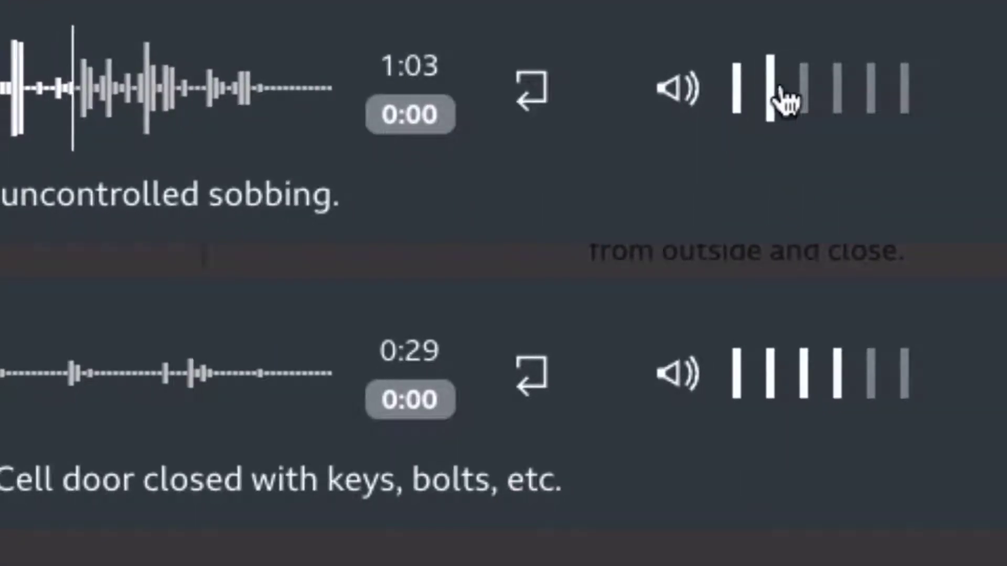
{"action": "left_click", "coordinate": [795, 401]}
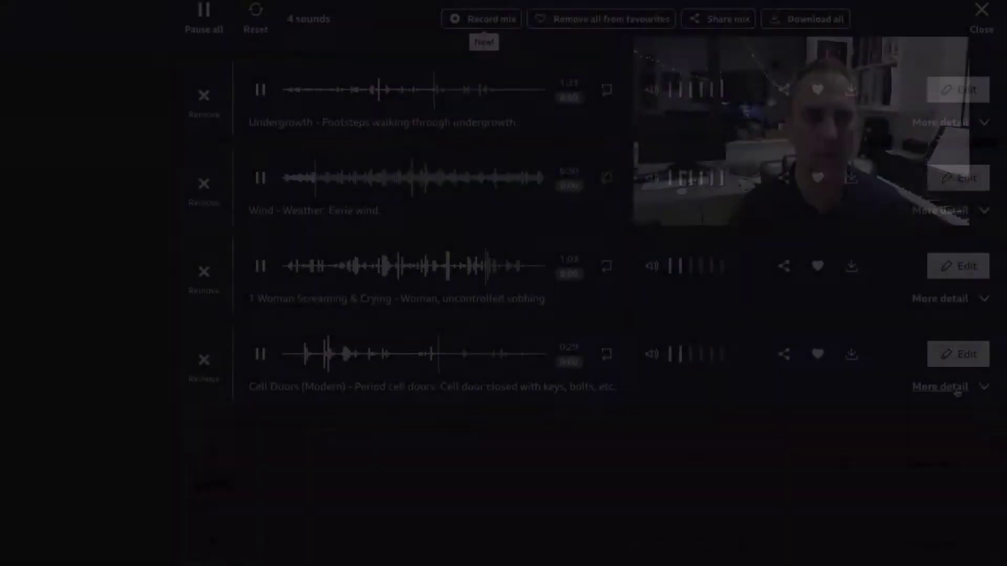
View the file details of the Cell Doors track, hide them again, and pause the whole mix.
{"action": "left_click", "coordinate": [944, 388]}
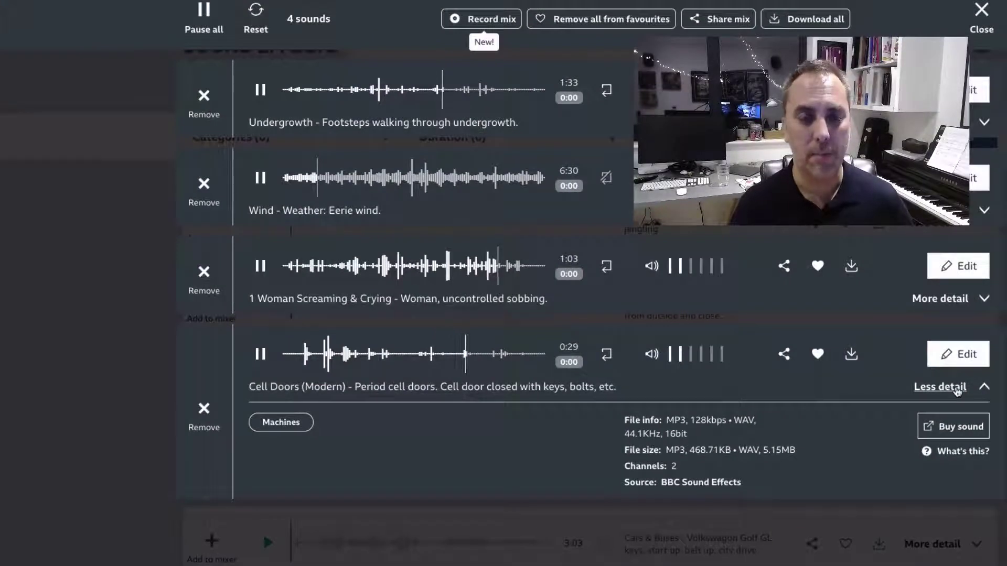
{"action": "left_click", "coordinate": [955, 389]}
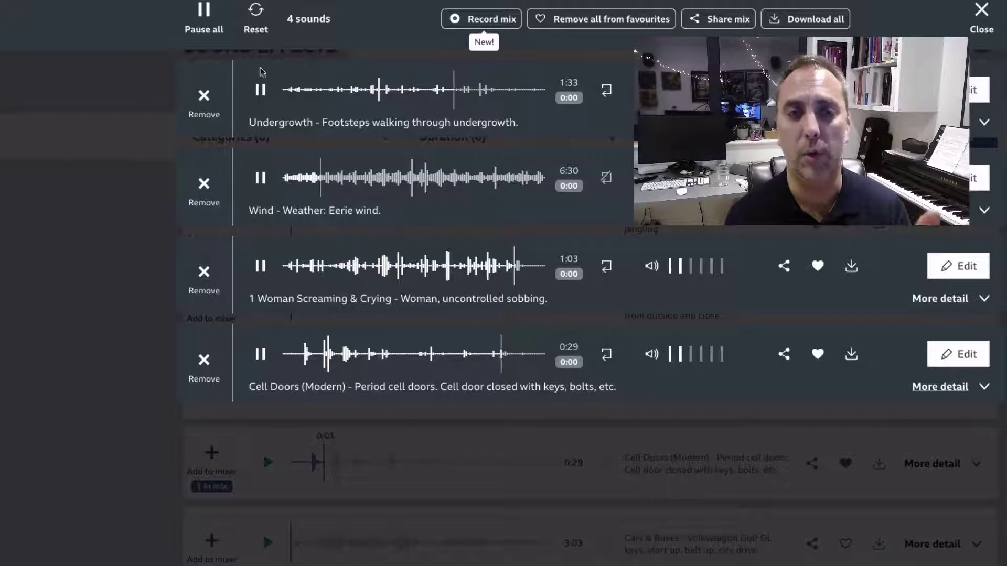
{"action": "left_click", "coordinate": [204, 9]}
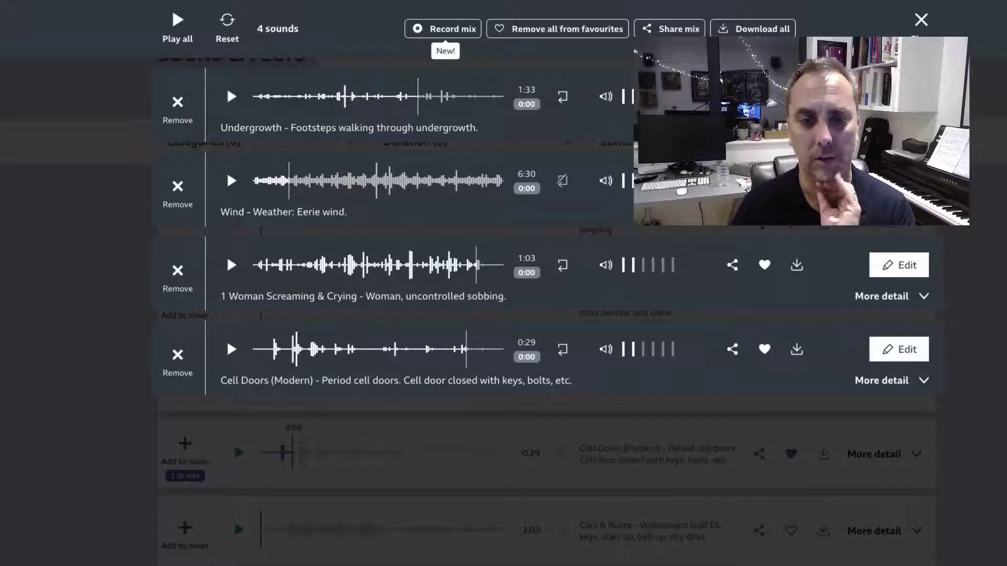
Record about one and a half minutes of the mix and download the recording as a WAV file.
{"action": "left_click", "coordinate": [443, 29]}
{"action": "left_click", "coordinate": [547, 261]}
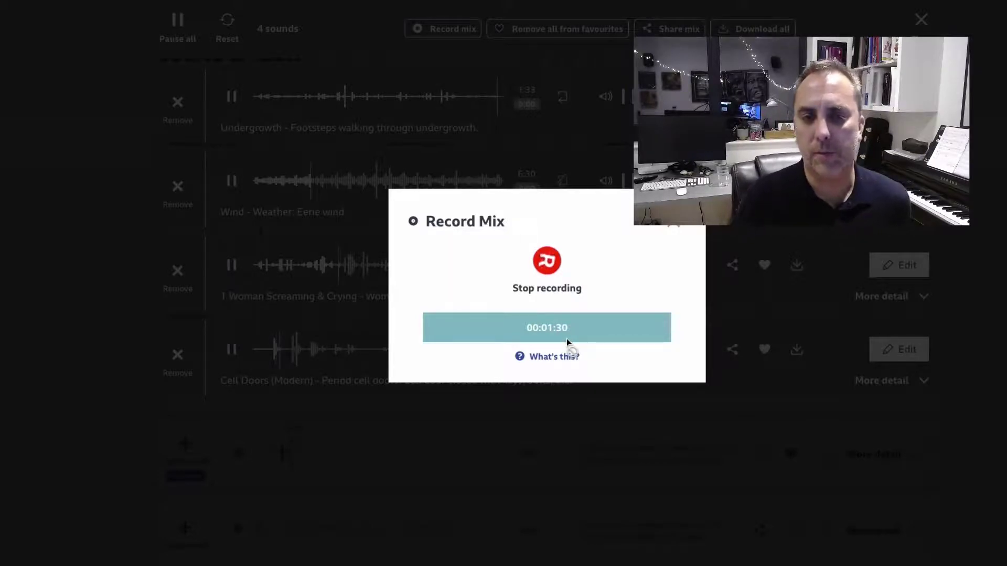
{"action": "left_click", "coordinate": [543, 268]}
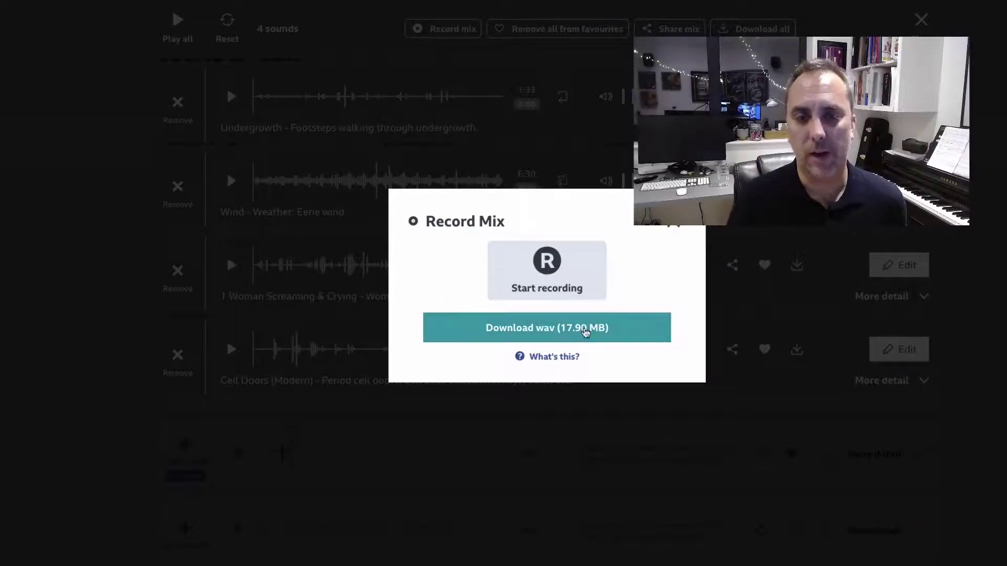
{"action": "left_click", "coordinate": [556, 330]}
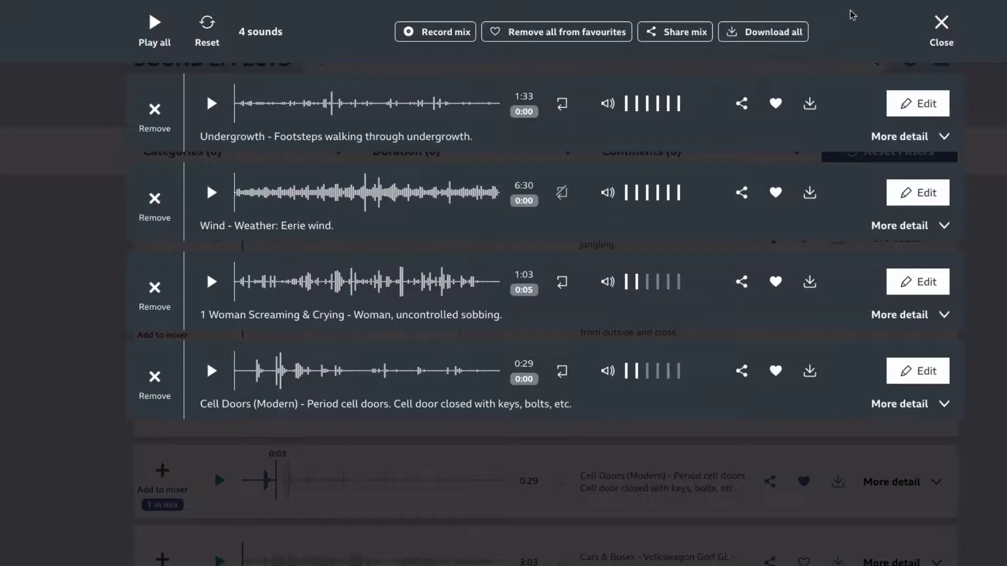
Download all the mixer's sounds as mp3 and agree to the RemArc Licence terms.
{"action": "left_click", "coordinate": [780, 31]}
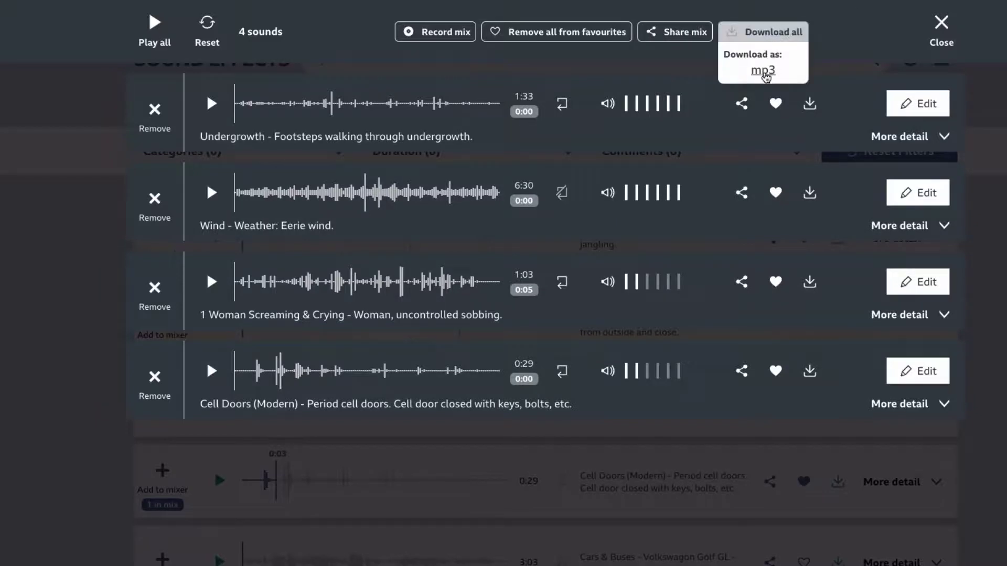
{"action": "left_click", "coordinate": [764, 71]}
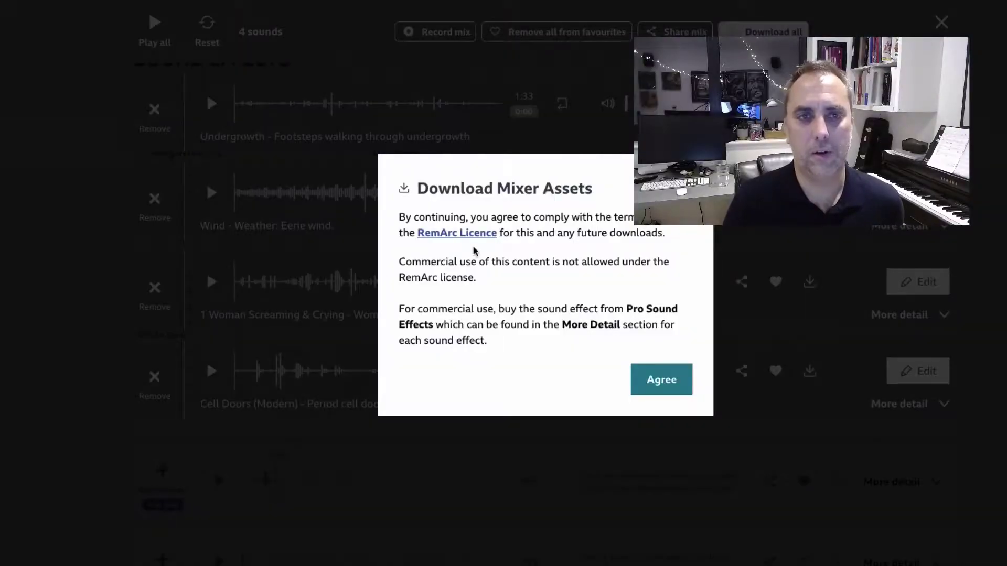
{"action": "left_click", "coordinate": [632, 393]}
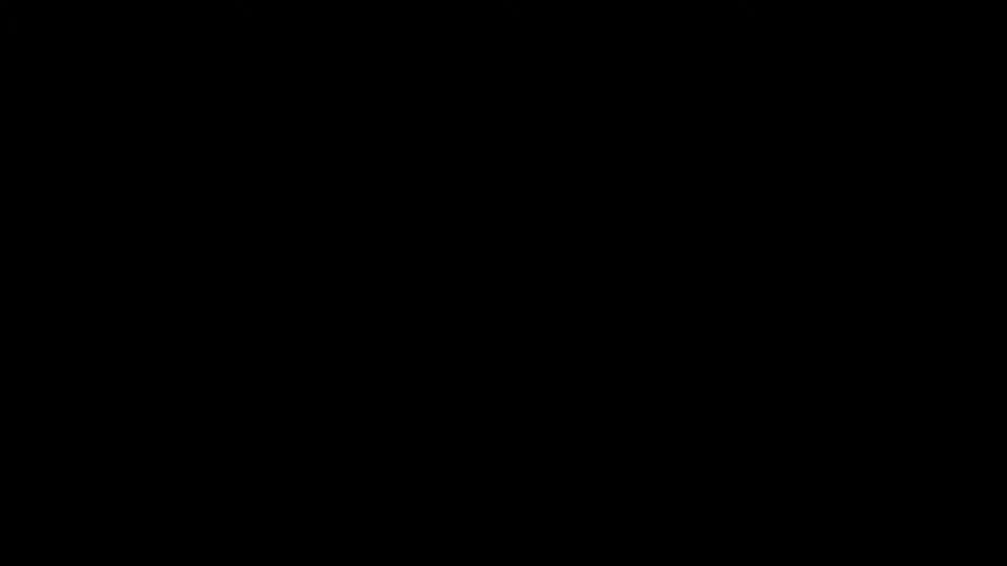